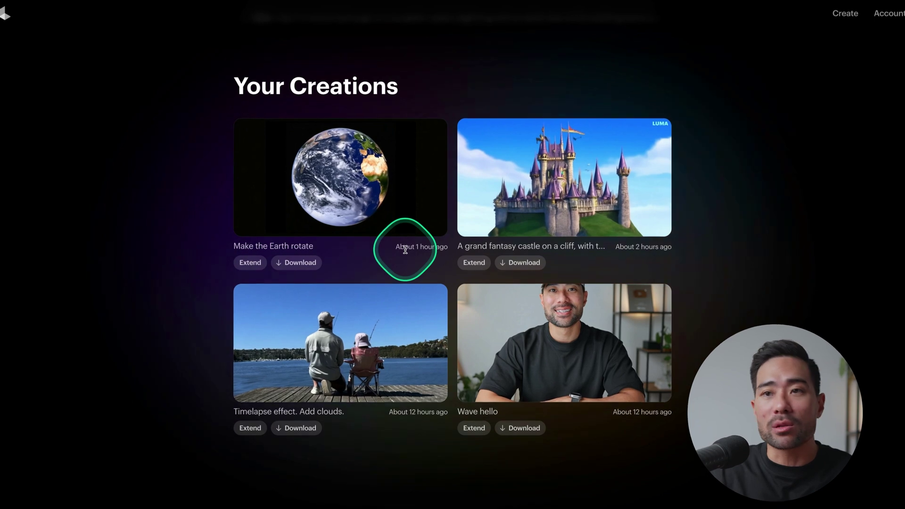
# - Open the 'Make the Earth rotate' video in Luma Dream Machine
pyautogui.click(356, 213)
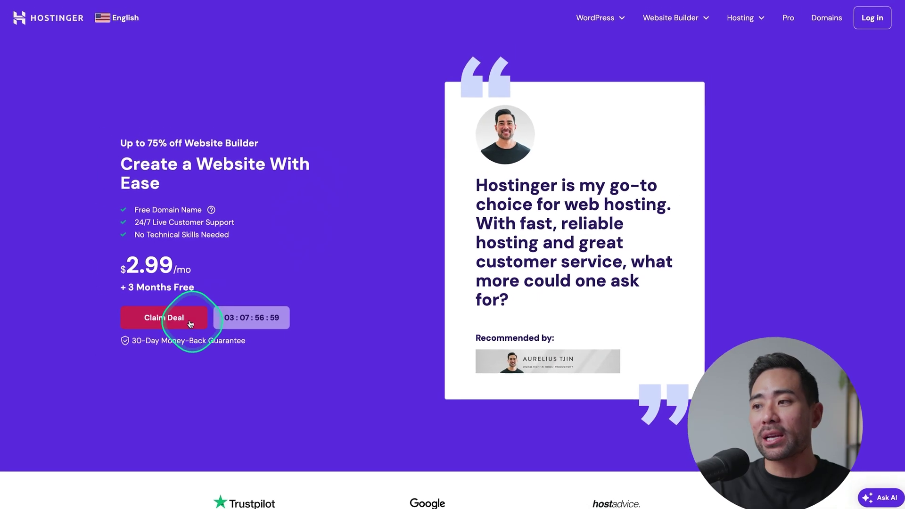
# - Scroll down to the Premium ($2.99/mo) and Business ($3.99/mo) Website Builder pricing cards
pyautogui.scroll(-5, 188, 320)
pyautogui.scroll(-9, 188, 321)
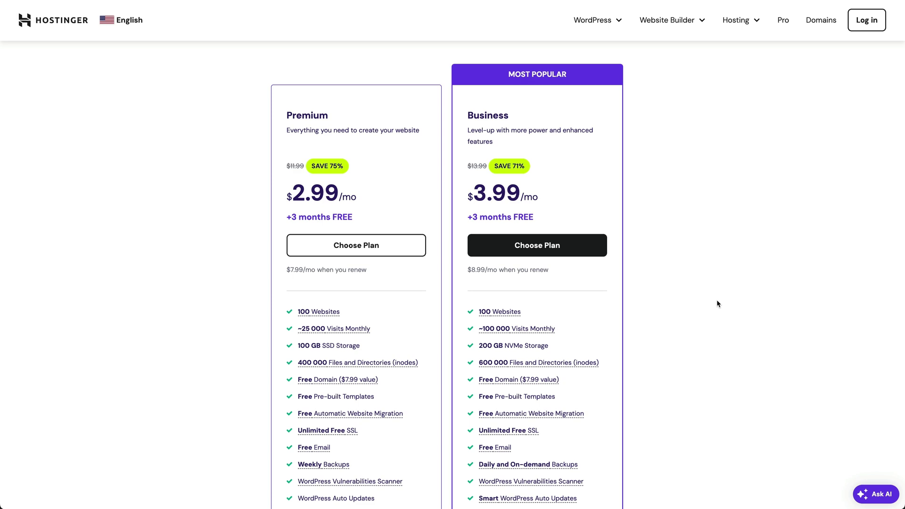
pyautogui.moveTo(517, 314)
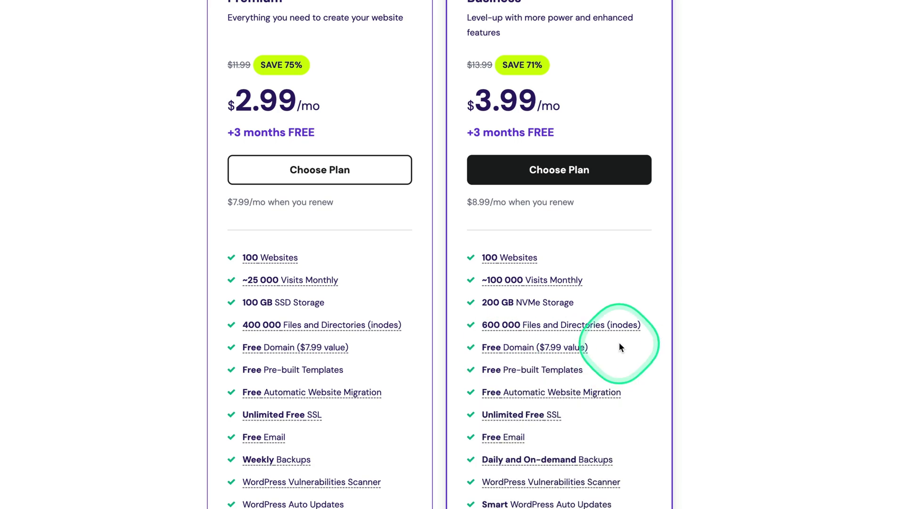
pyautogui.scroll(-3, 618, 346)
pyautogui.moveTo(564, 302)
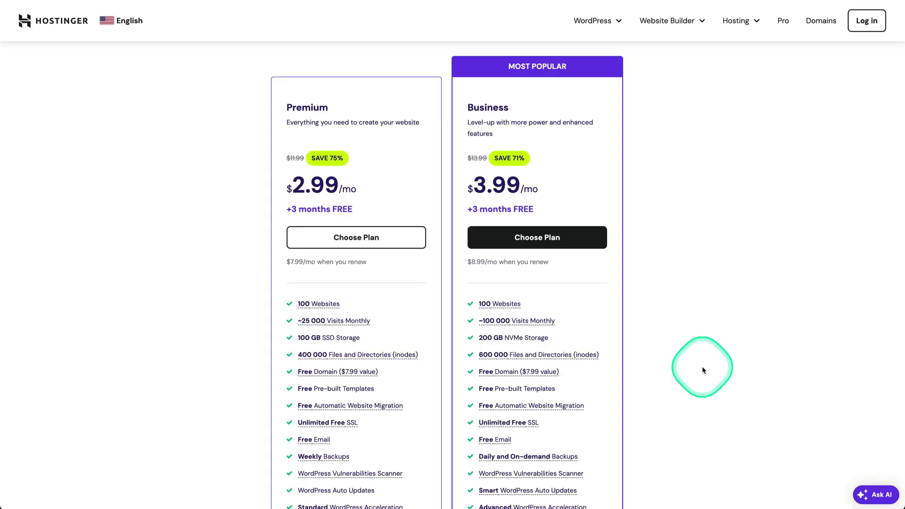
# - Pick the Business plan, review its checkout, then add a new Website Builder site
pyautogui.click(541, 243)
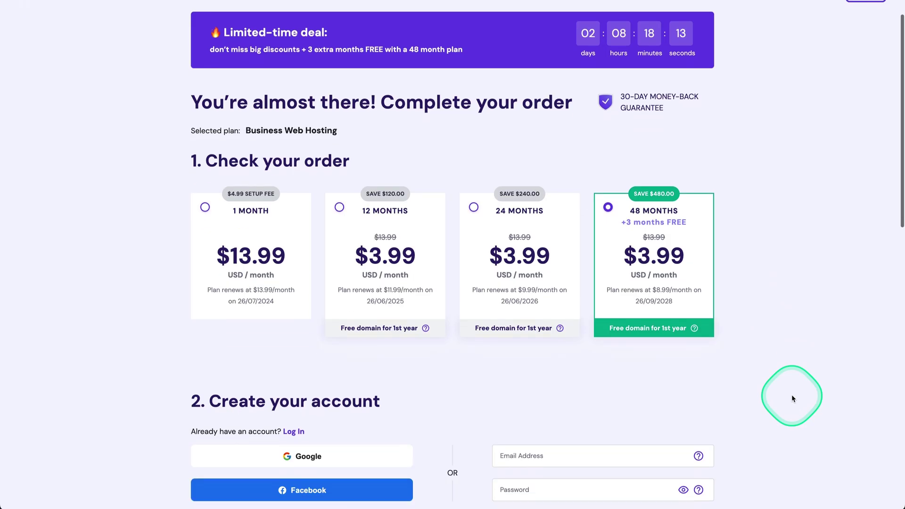
pyautogui.scroll(-10, 791, 396)
pyautogui.scroll(-1, 791, 394)
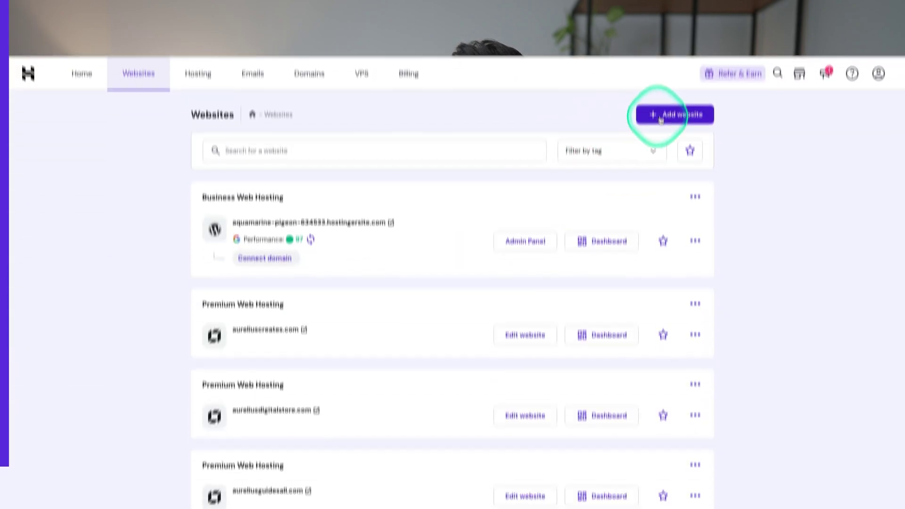
pyautogui.click(627, 120)
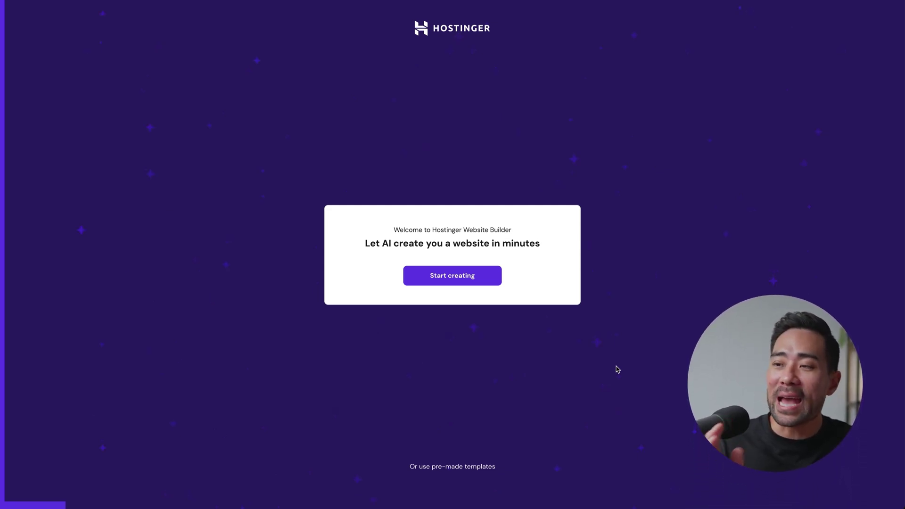
# - Start an AI-created website and enter 'Aurelius Photography' as the brand name
pyautogui.click(516, 317)
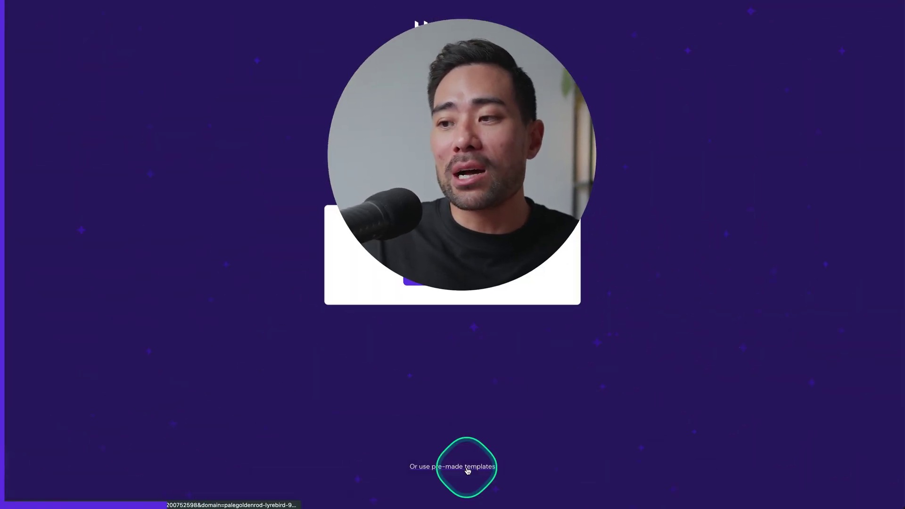
pyautogui.rightClick(464, 467)
pyautogui.click(455, 276)
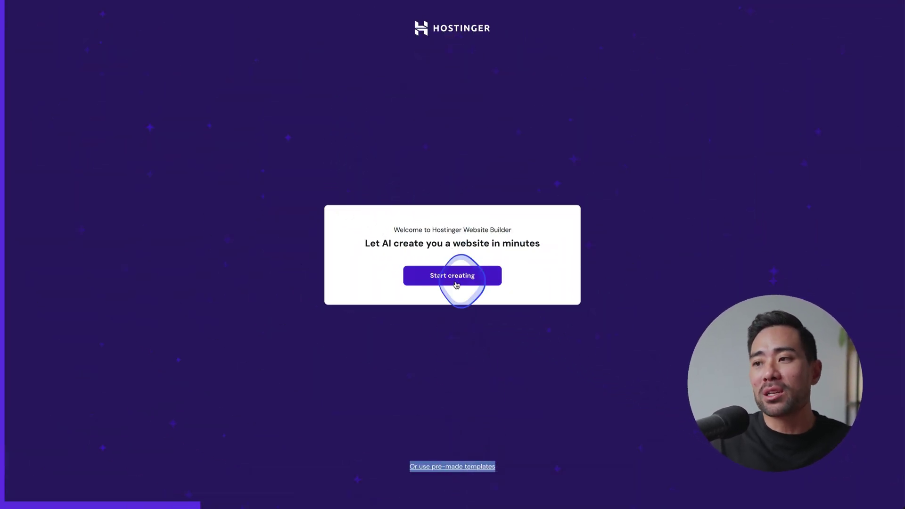
pyautogui.click(446, 160)
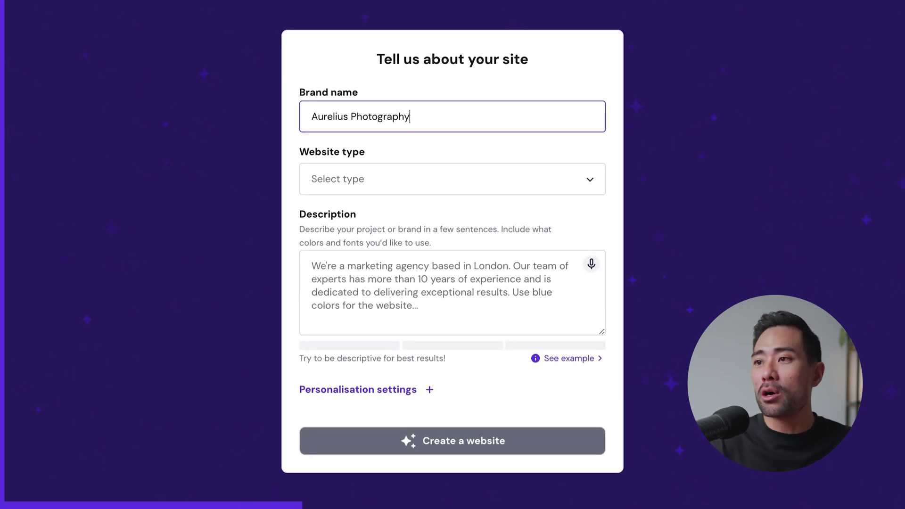
# - Set the website type to Business showcase
pyautogui.click(589, 183)
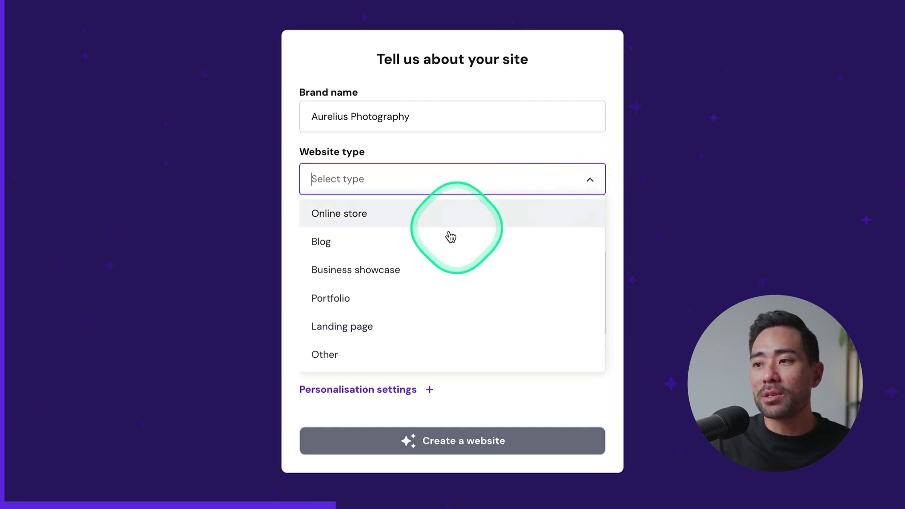
pyautogui.click(377, 269)
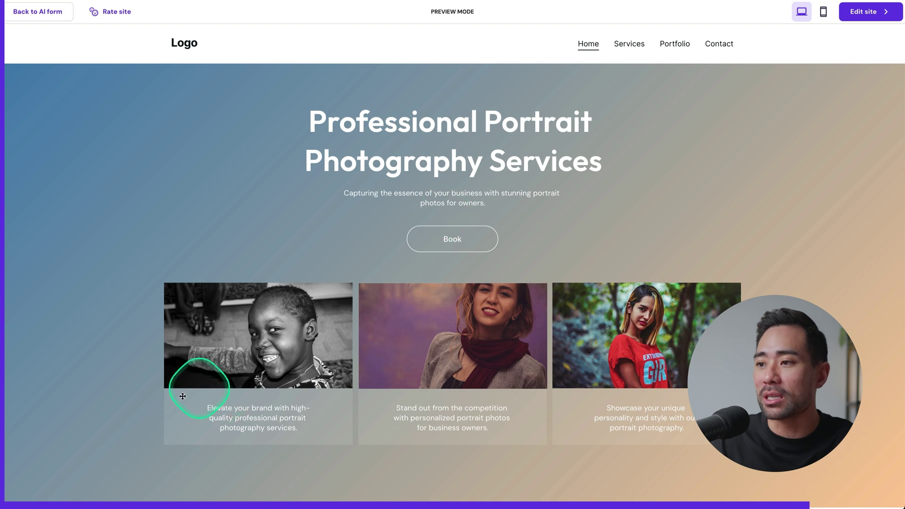
pyautogui.scroll(-10, 686, 372)
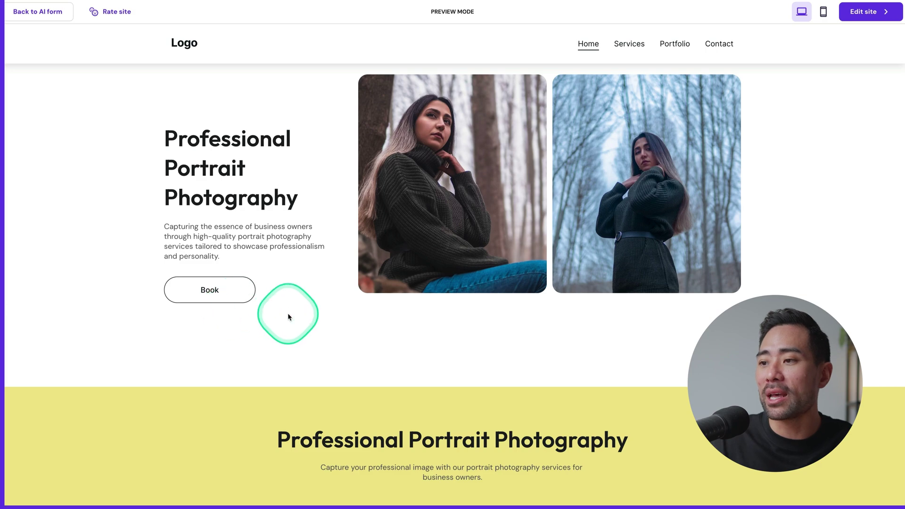
pyautogui.scroll(-7, 288, 315)
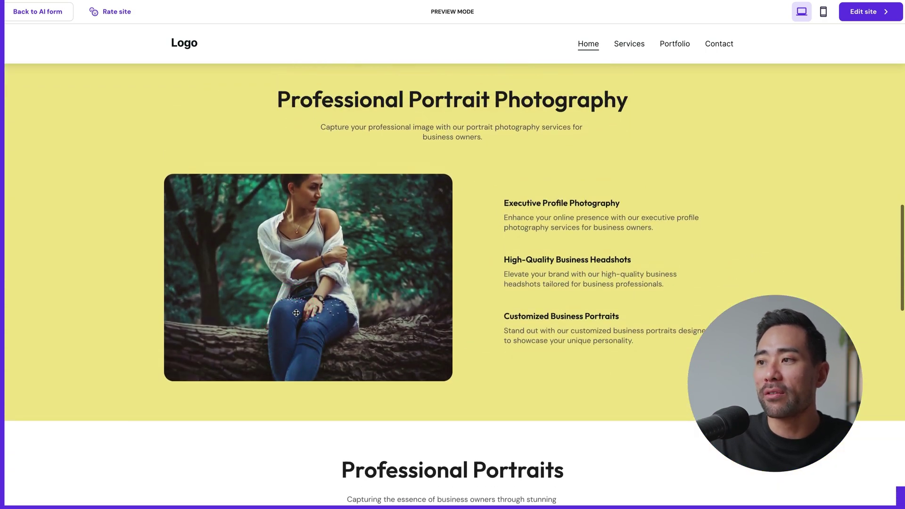
pyautogui.scroll(-10, 478, 345)
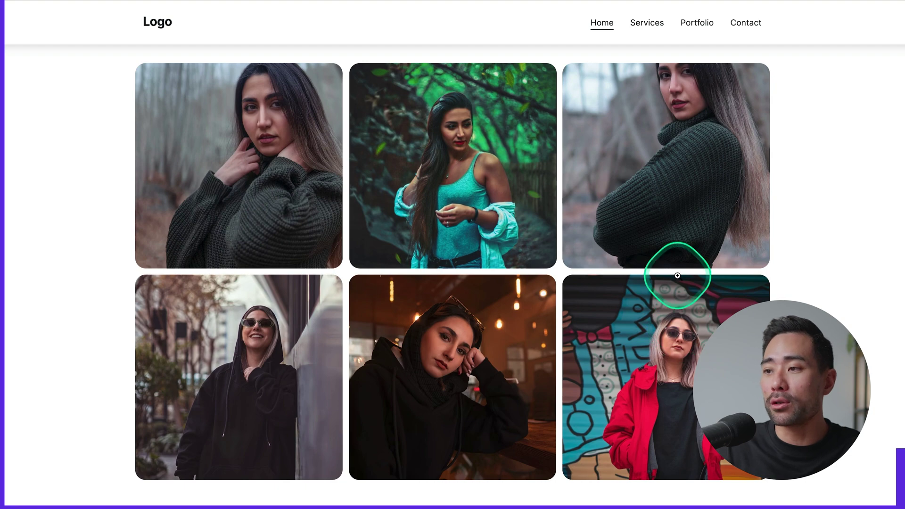
pyautogui.scroll(-10, 677, 275)
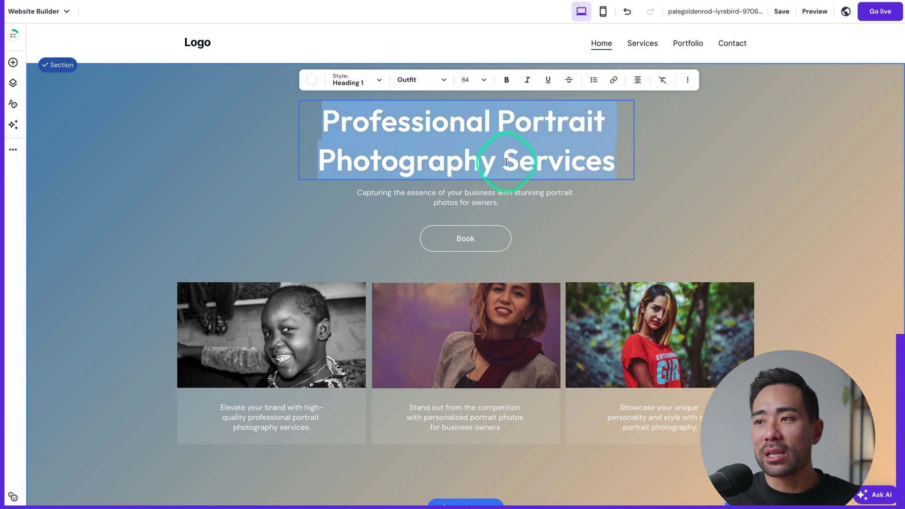
# - Drag the hero heading and subtitle leftward to test repositioning, leaving them in place
pyautogui.click(631, 227)
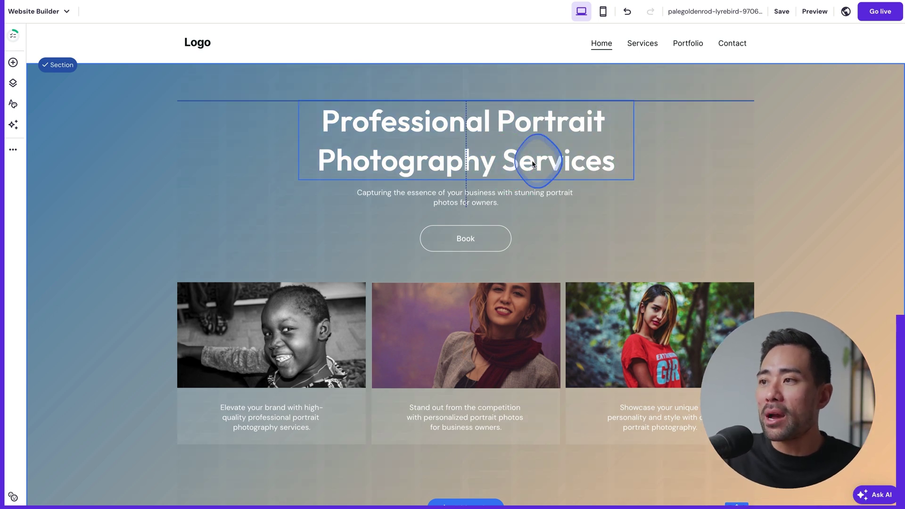
pyautogui.moveTo(532, 163)
pyautogui.mouseDown()
pyautogui.moveTo(716, 151)
pyautogui.moveTo(524, 161)
pyautogui.mouseUp()
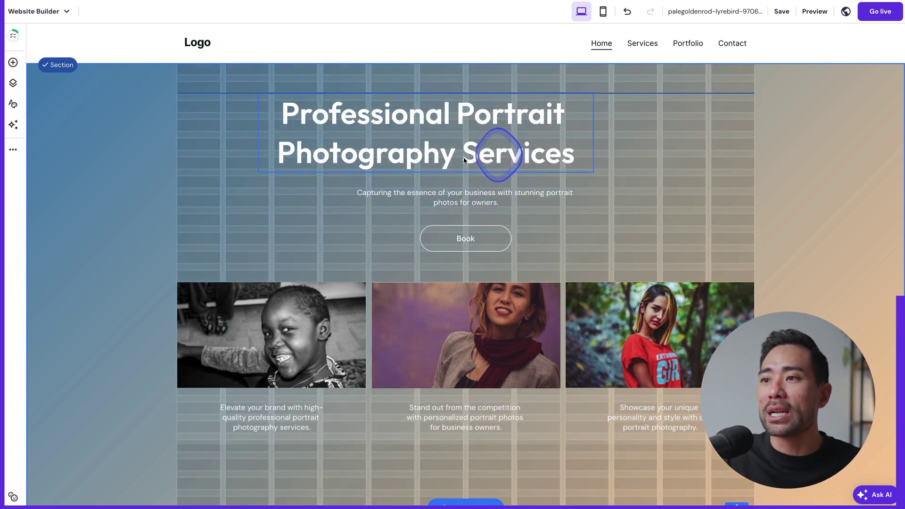
pyautogui.moveTo(464, 161); pyautogui.dragTo(443, 157)
pyautogui.moveTo(515, 156); pyautogui.dragTo(513, 158)
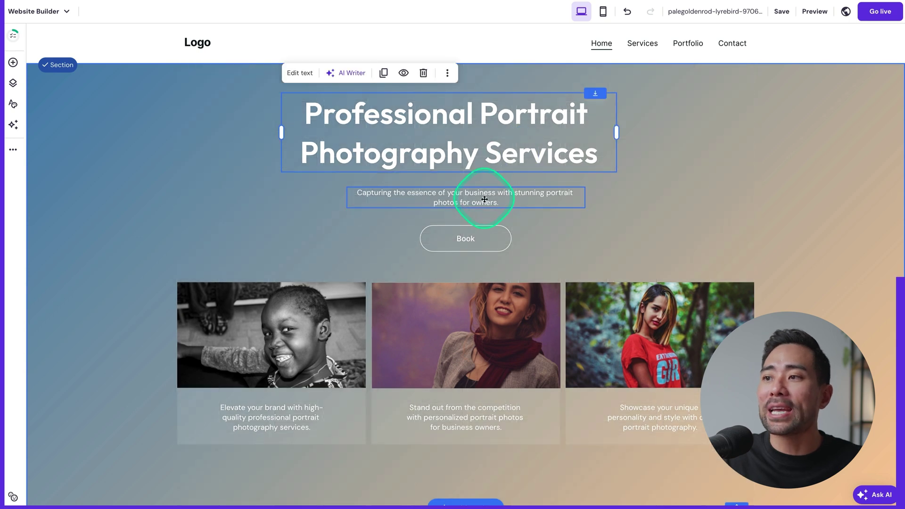
pyautogui.moveTo(481, 196); pyautogui.dragTo(338, 201)
pyautogui.moveTo(707, 137); pyautogui.dragTo(706, 136)
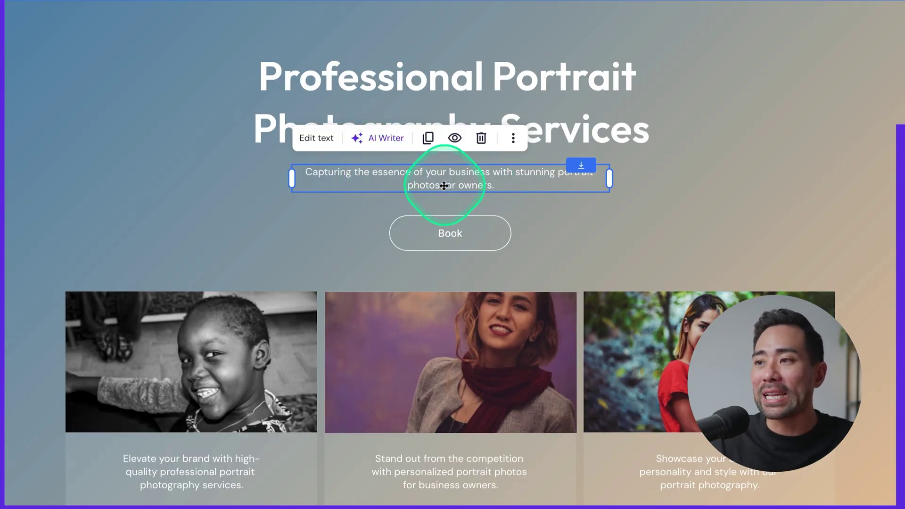
# - Try AI writing help on the subtitle, close it, and view the AI tools list
pyautogui.click(382, 139)
pyautogui.click(435, 272)
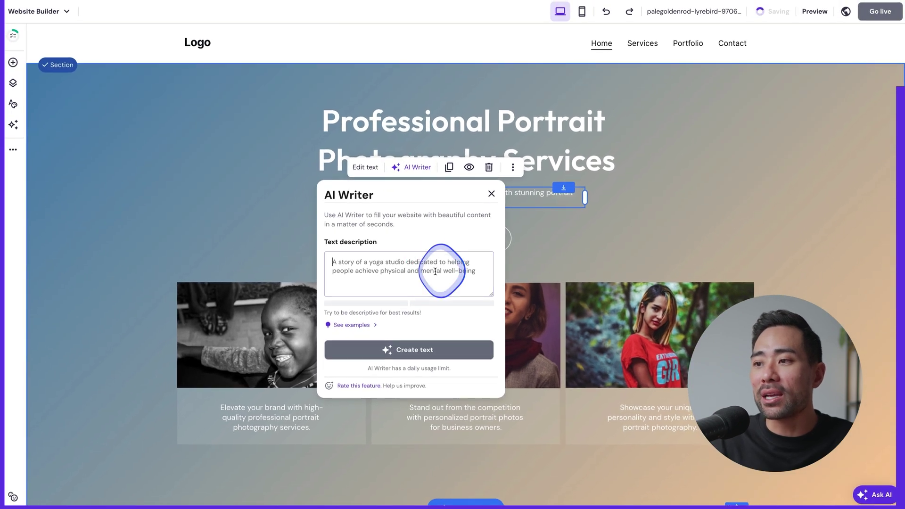
pyautogui.click(490, 202)
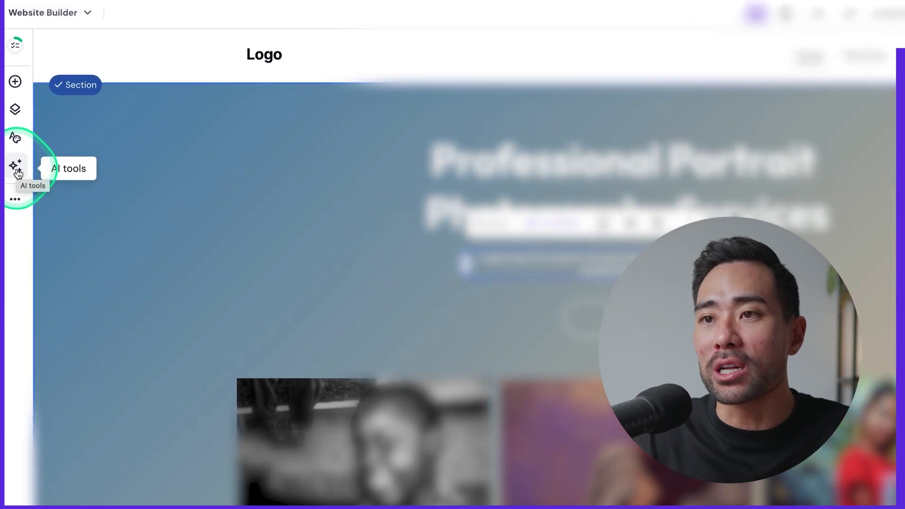
pyautogui.click(17, 171)
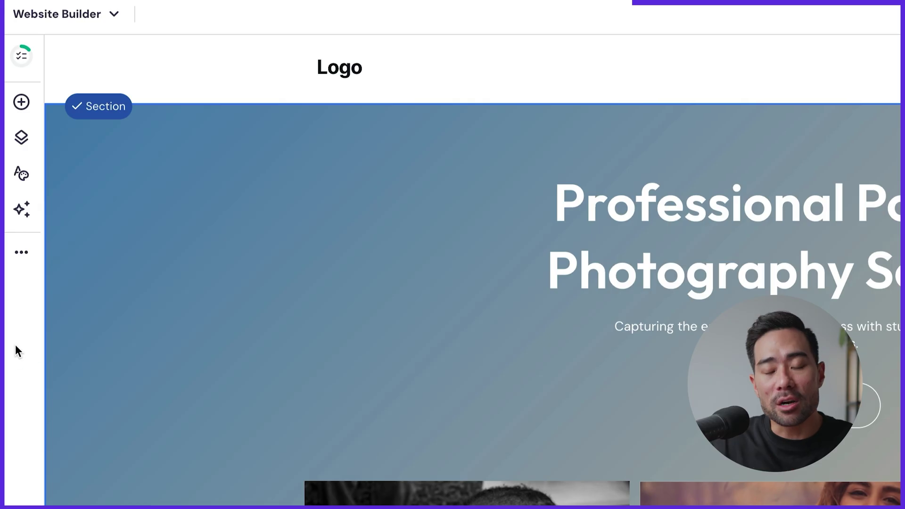
# - Add an online store to the website, then scroll through the canvas layout
pyautogui.click(21, 257)
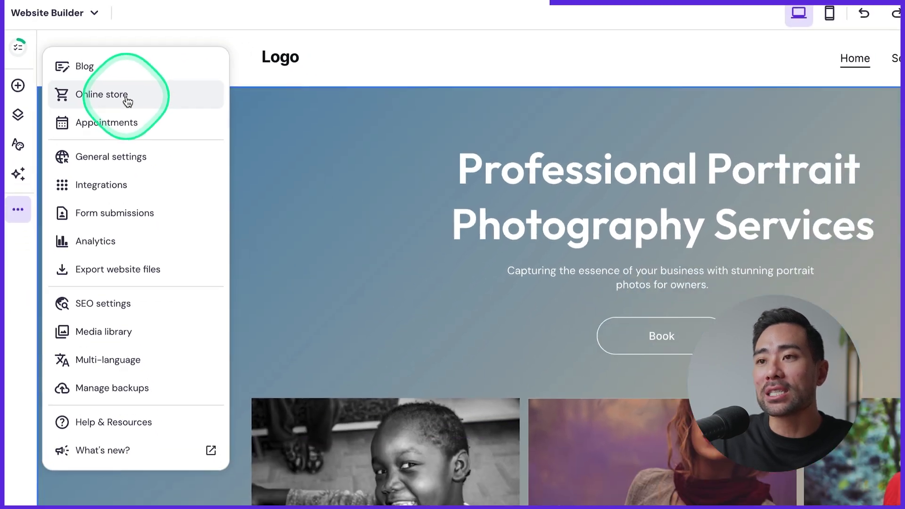
pyautogui.click(142, 113)
pyautogui.click(118, 289)
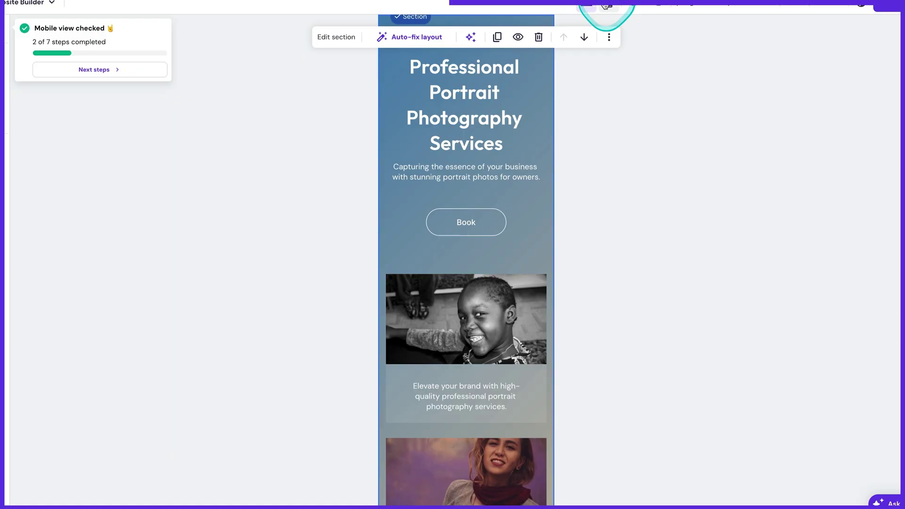
pyautogui.scroll(-10, 511, 231)
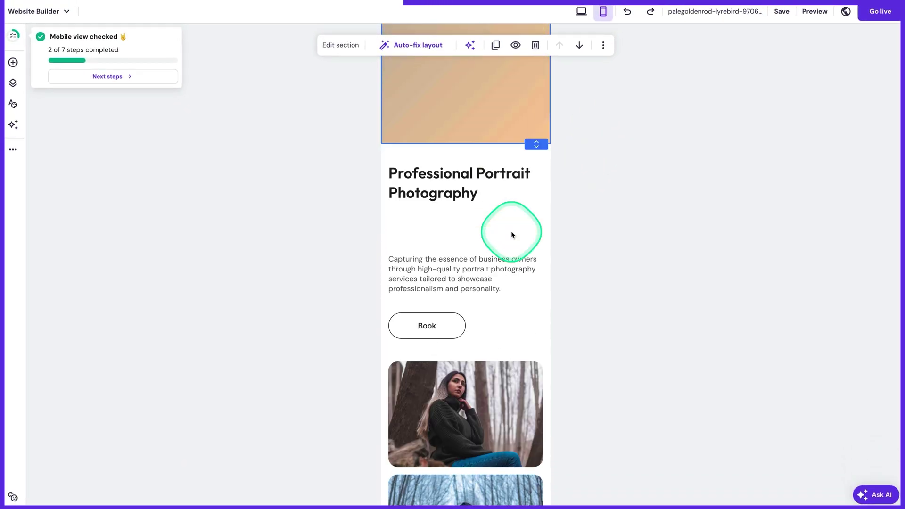
pyautogui.scroll(-5, 511, 234)
pyautogui.scroll(15, 511, 234)
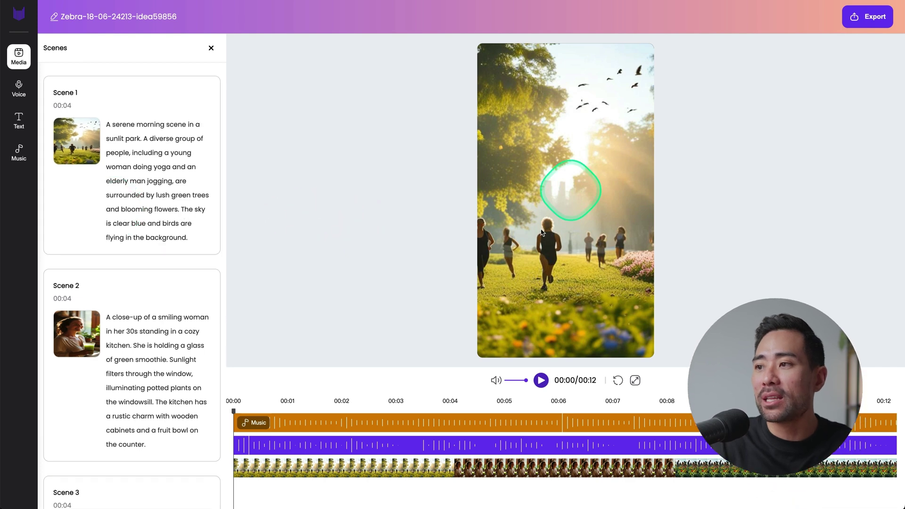
# - Check Scene 1's image prompt, close it unchanged, and open Scene 2's replacement options
pyautogui.moveTo(122, 220)
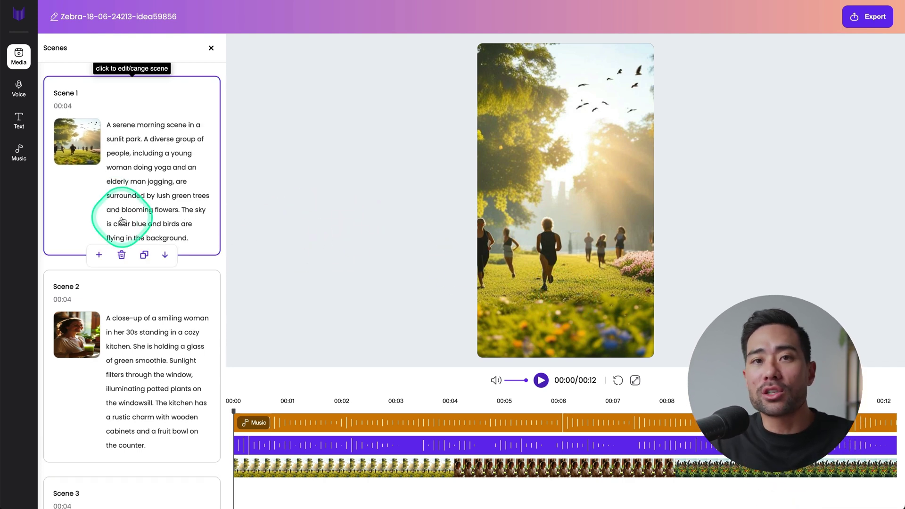
pyautogui.click(123, 220)
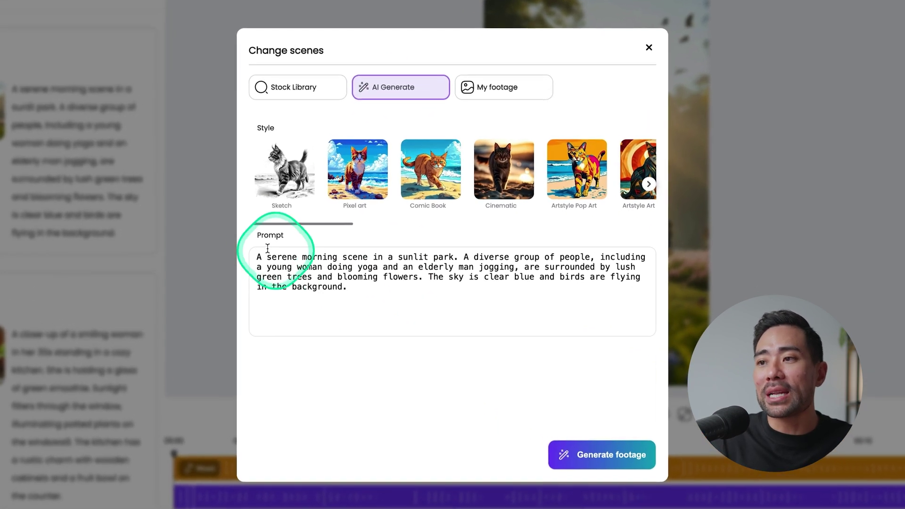
pyautogui.click(375, 286)
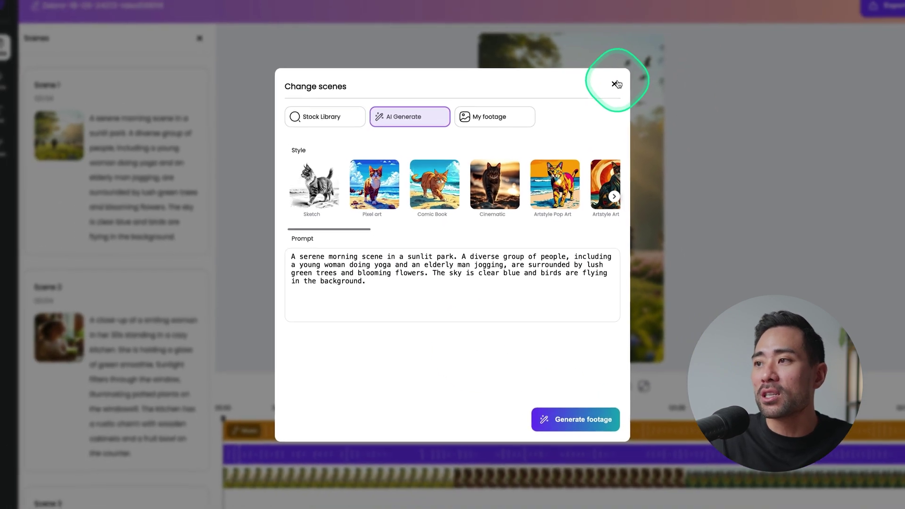
pyautogui.click(654, 41)
pyautogui.click(73, 349)
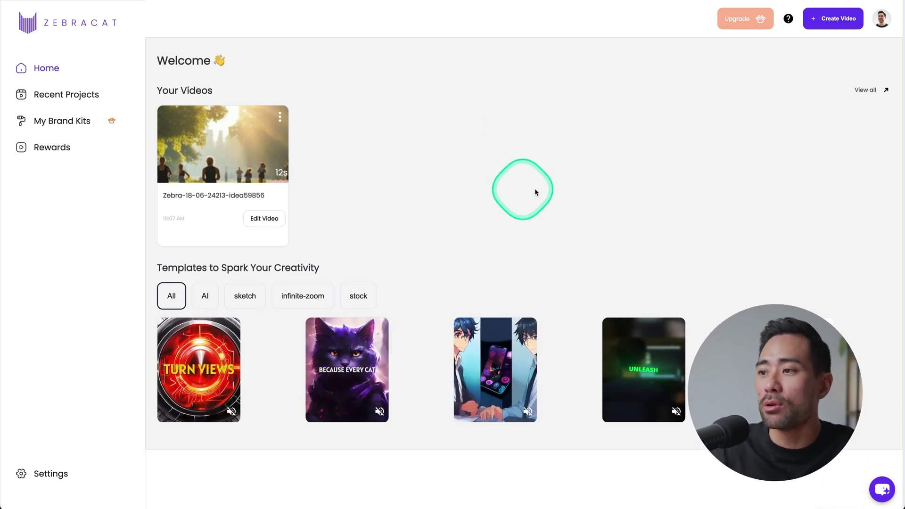
# - Start a new video from the Zebracat home page with Create Video
pyautogui.click(839, 21)
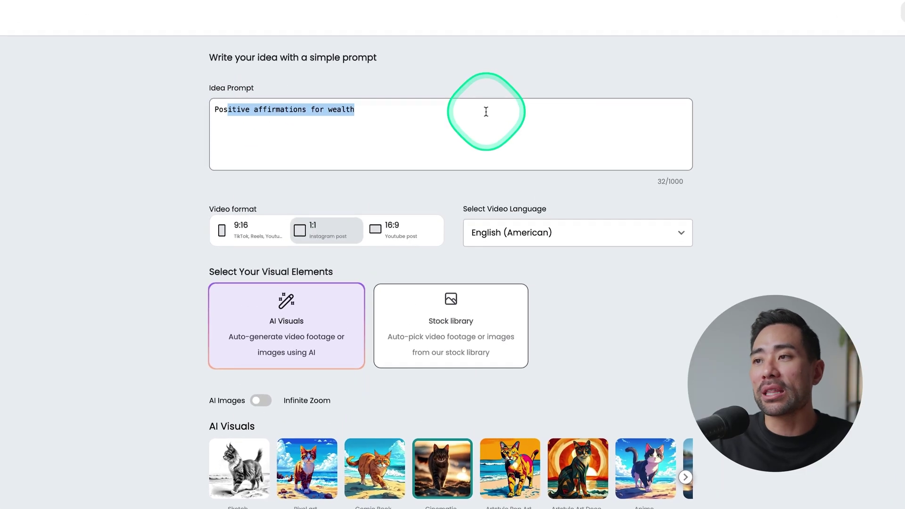
# - Edit the 'Positive affirmations for wealth' idea prompt and scroll down to the settings
pyautogui.click(485, 112)
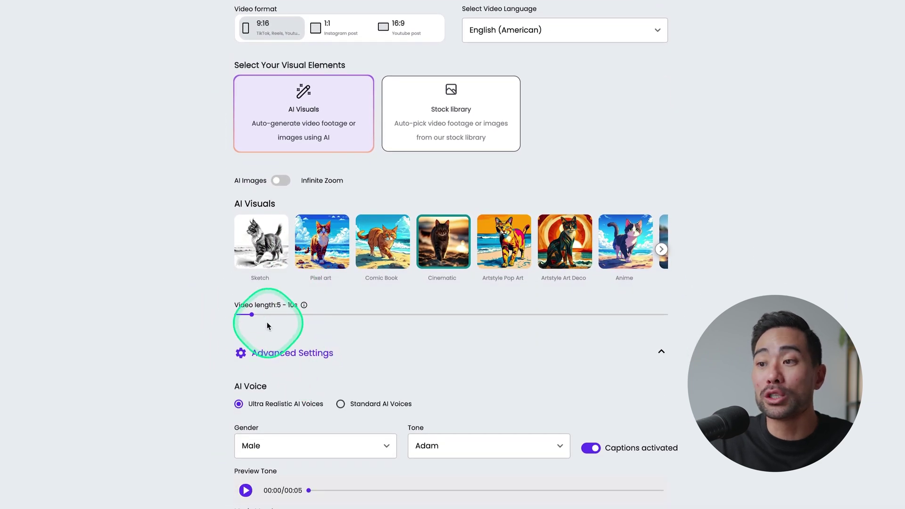
pyautogui.scroll(-3, 278, 311)
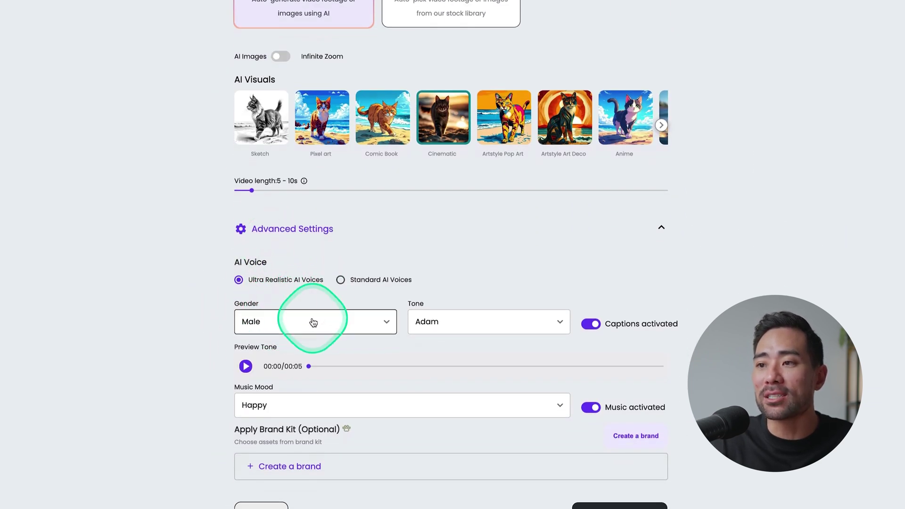
pyautogui.scroll(-1, 313, 322)
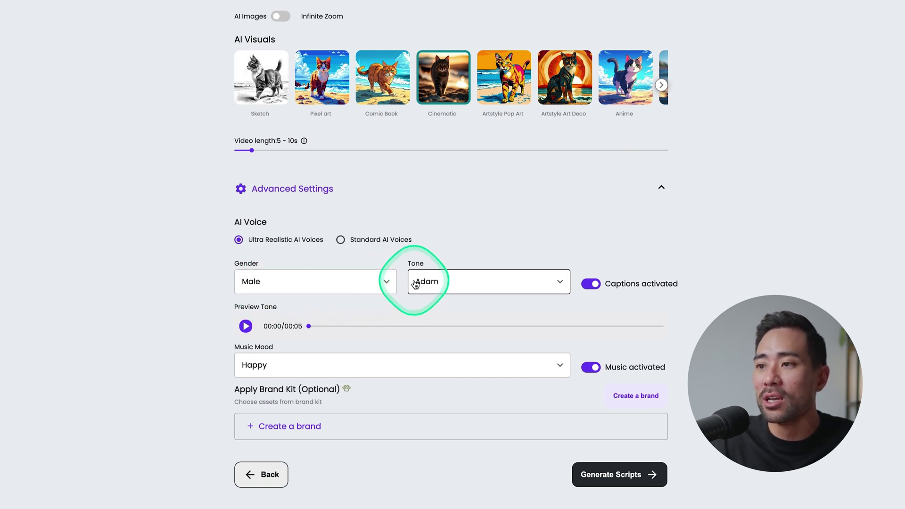
# - Try the voice Tone and Gender dropdowns under Advanced Settings
pyautogui.click(366, 279)
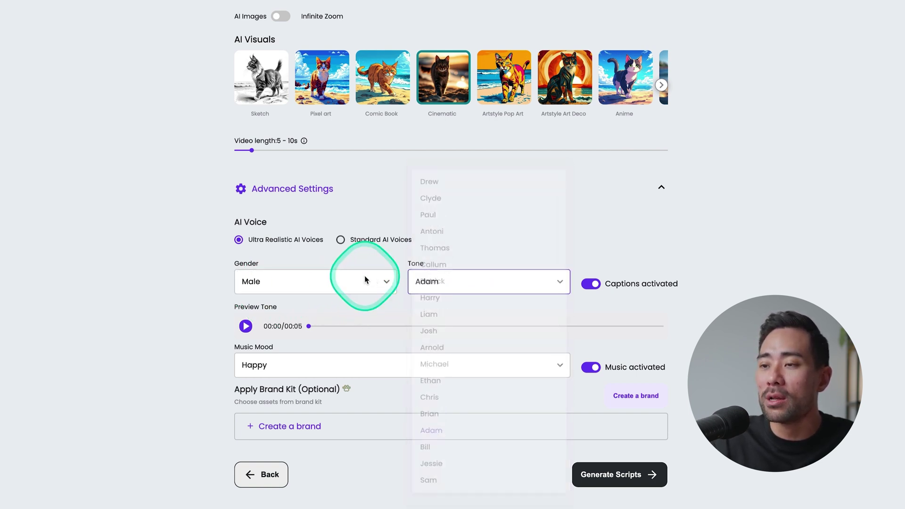
pyautogui.click(366, 280)
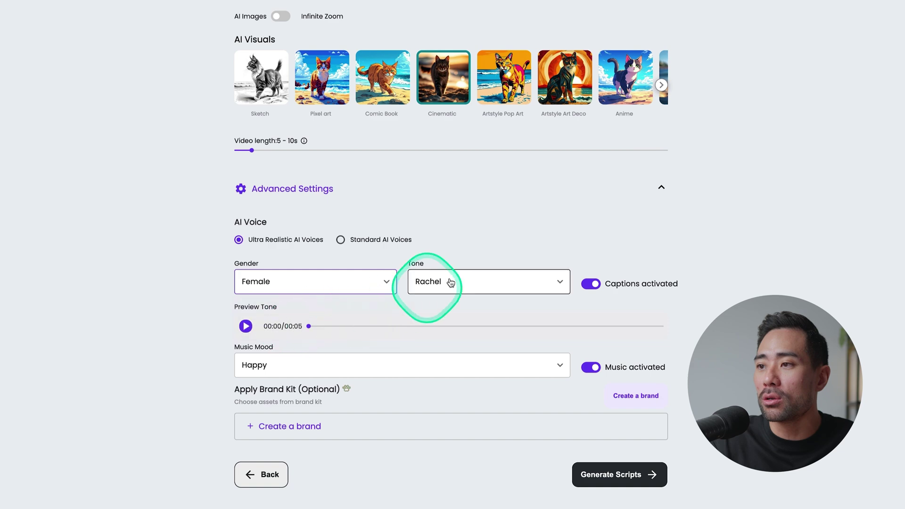
pyautogui.click(327, 278)
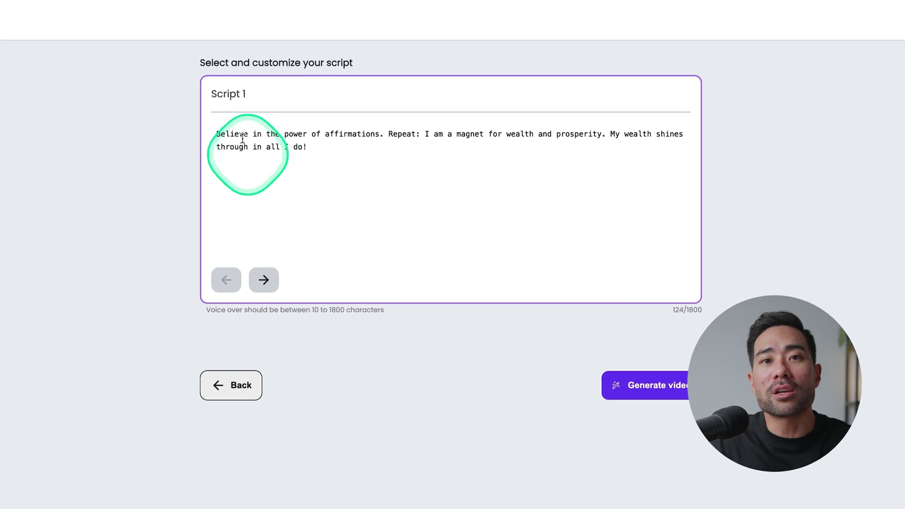
# - Page through the generated affirmation scripts from Script 1 to Script 3
pyautogui.click(262, 285)
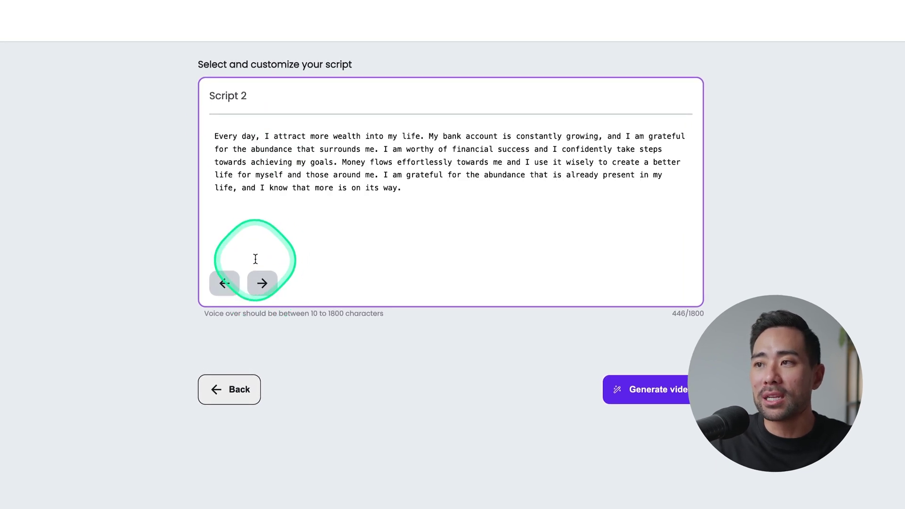
pyautogui.click(263, 288)
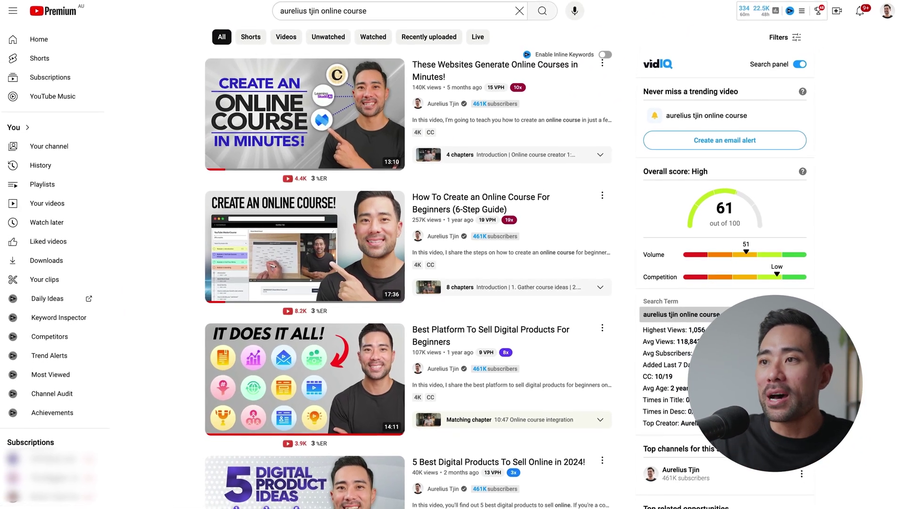
# - Play the 6-Step Guide online course video and show its Recall AI summary
pyautogui.click(422, 272)
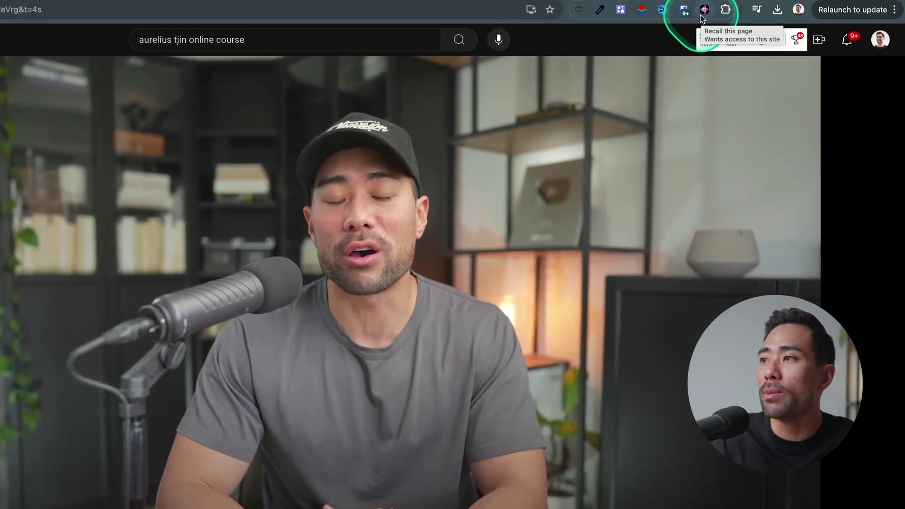
pyautogui.click(702, 17)
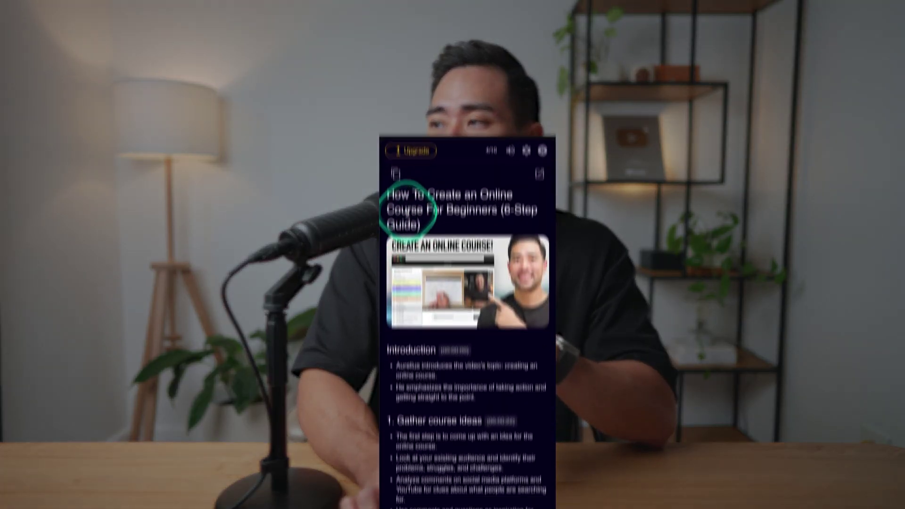
pyautogui.click(342, 84)
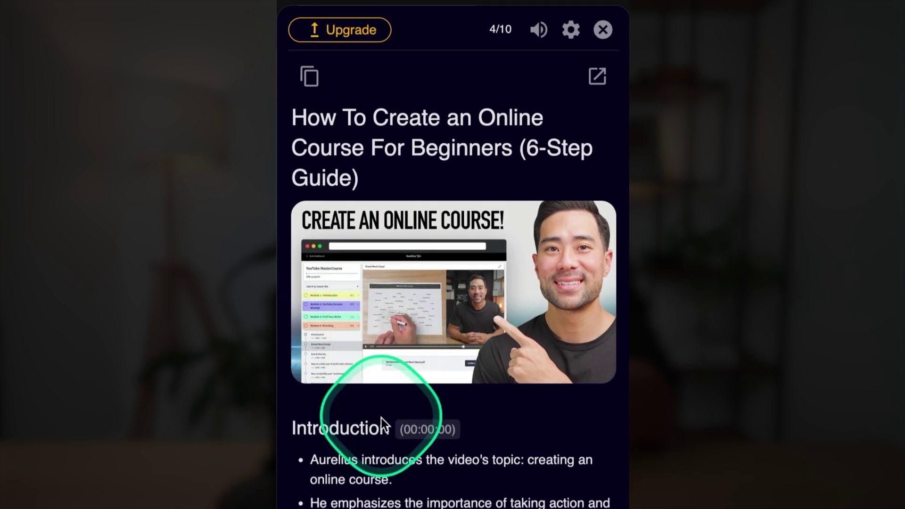
pyautogui.scroll(-6, 373, 436)
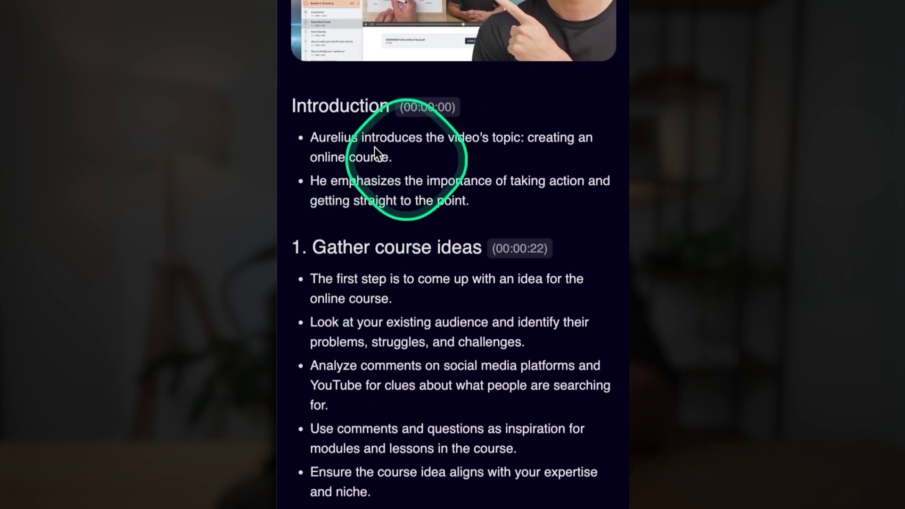
pyautogui.scroll(-3, 391, 219)
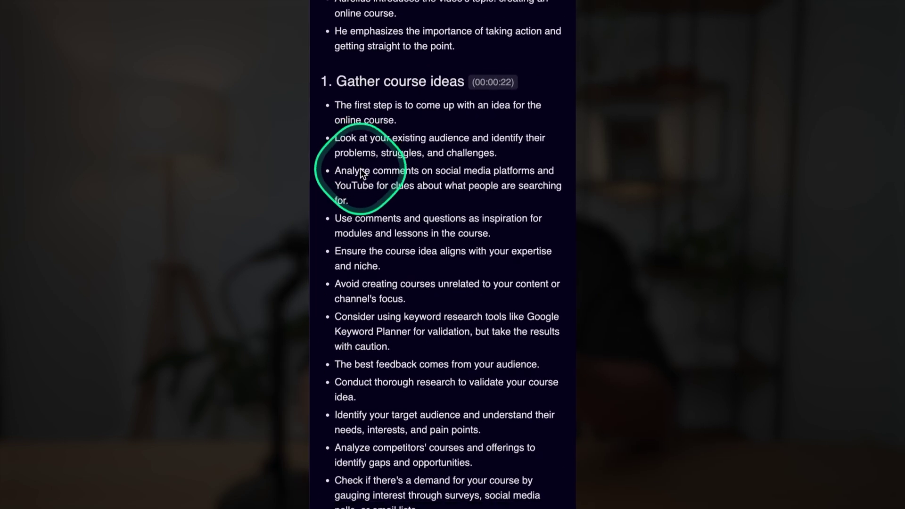
pyautogui.scroll(-2, 358, 141)
pyautogui.scroll(-6, 430, 242)
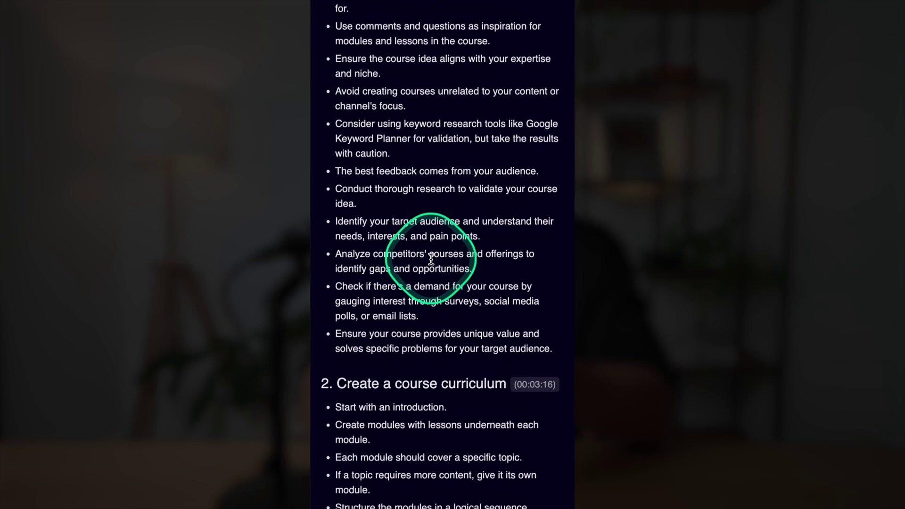
pyautogui.scroll(-20, 465, 239)
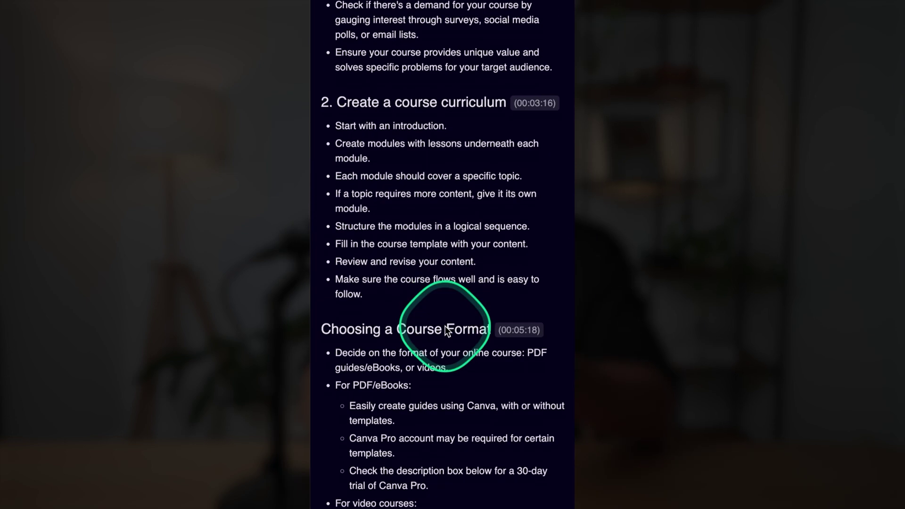
pyautogui.scroll(-5, 410, 201)
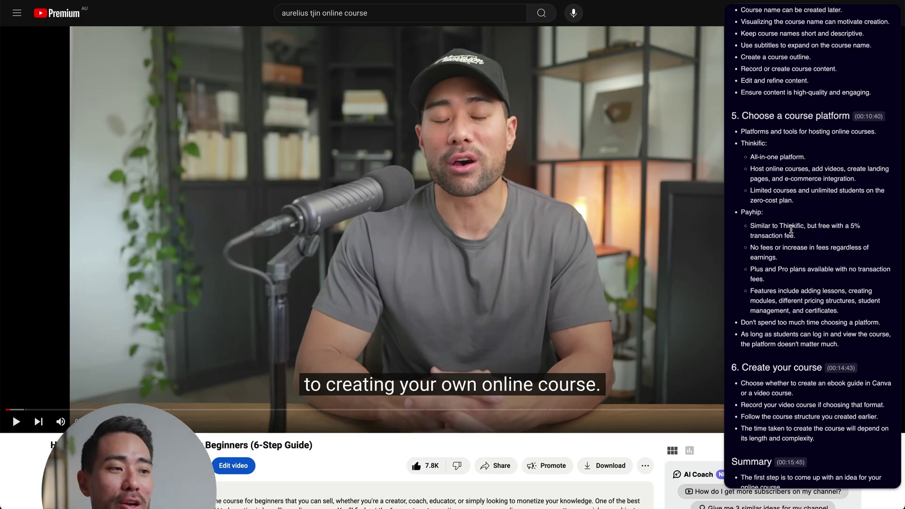
pyautogui.scroll(4, 791, 229)
pyautogui.scroll(6, 791, 231)
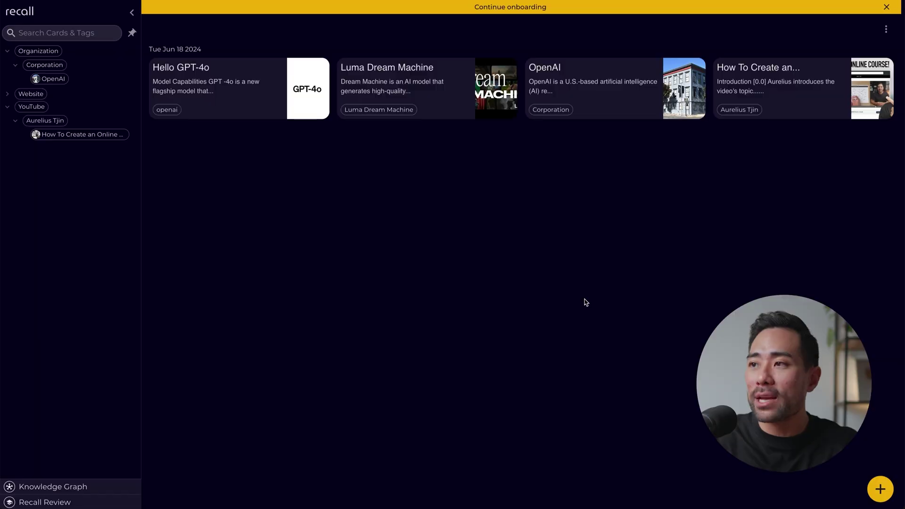
pyautogui.click(233, 87)
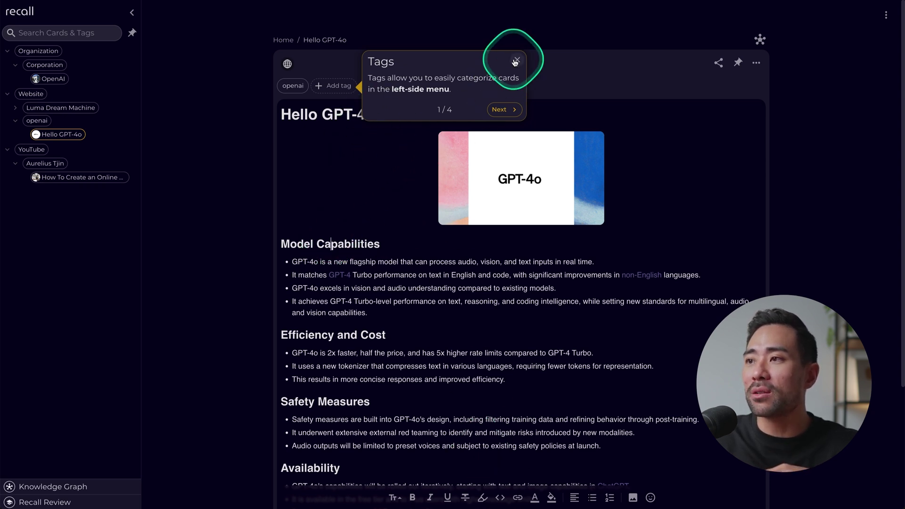
pyautogui.scroll(-3, 395, 282)
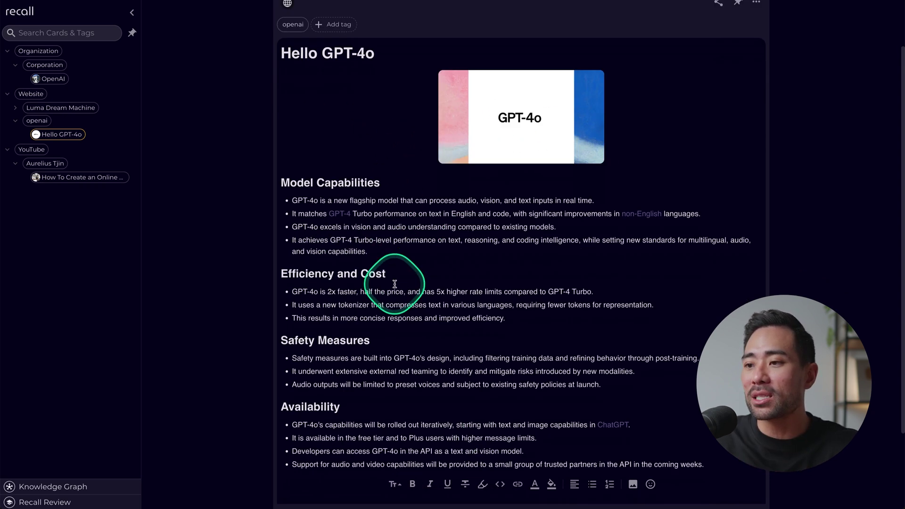
pyautogui.scroll(3, 348, 323)
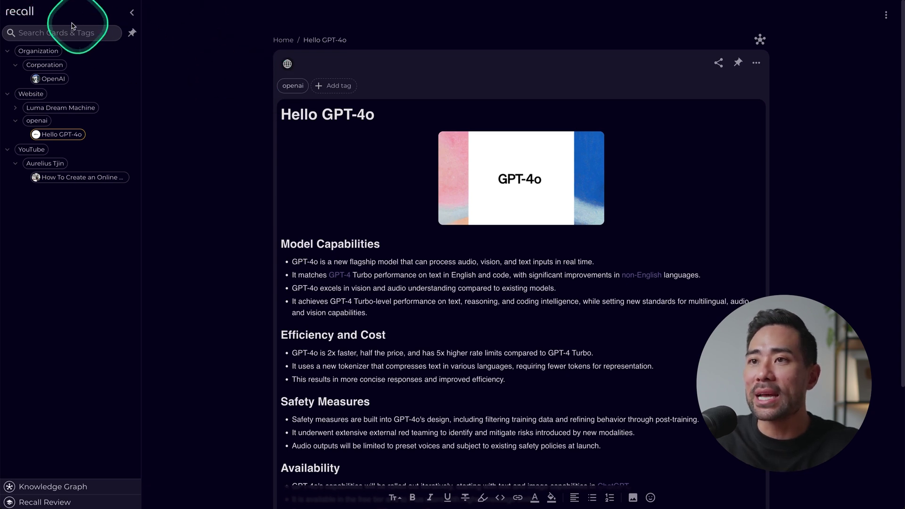
pyautogui.click(18, 10)
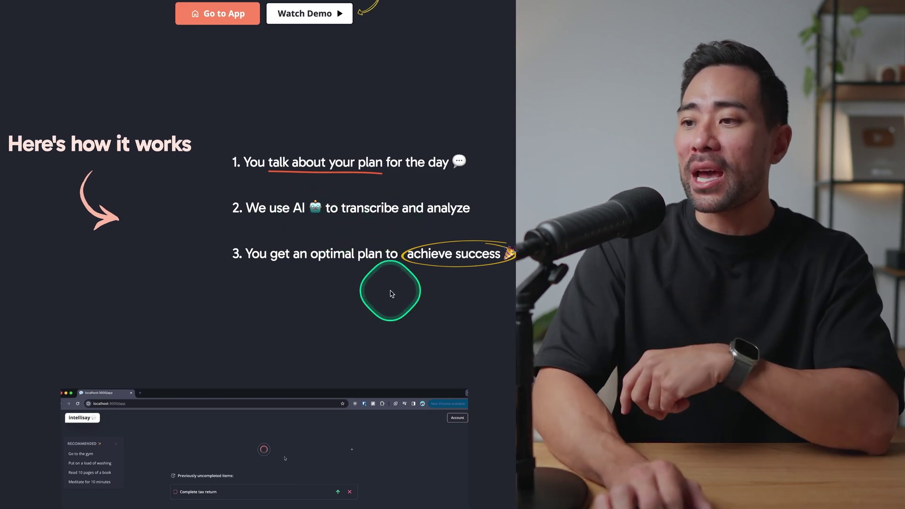
# - Scroll down the Intellisay landing page to the task list demo
pyautogui.scroll(-5, 391, 294)
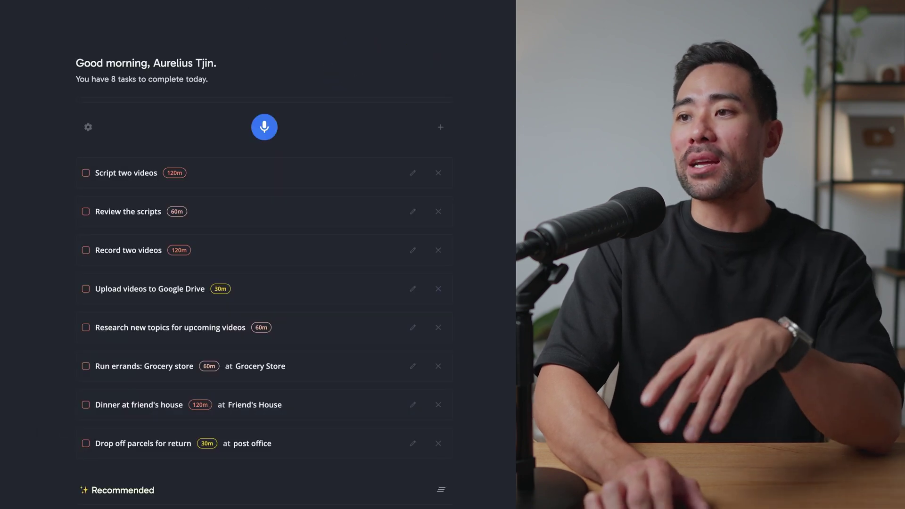
pyautogui.scroll(-2, 275, 245)
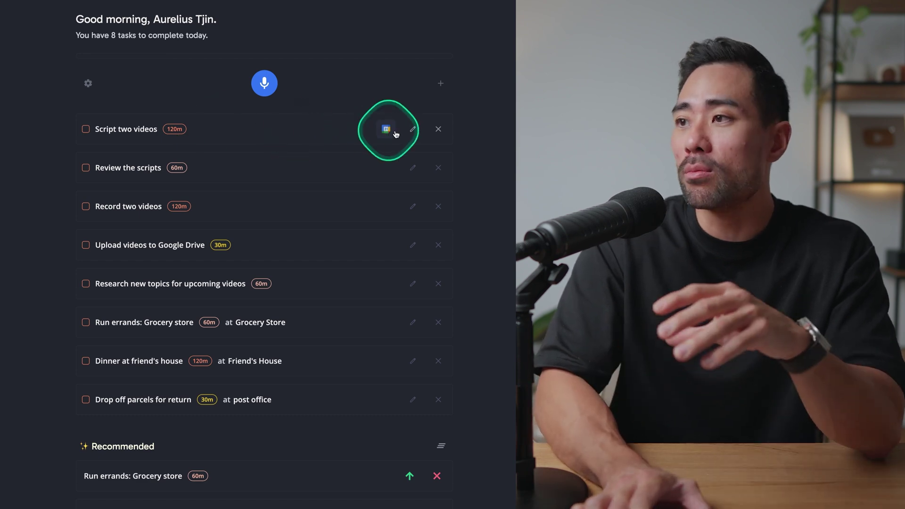
pyautogui.click(415, 133)
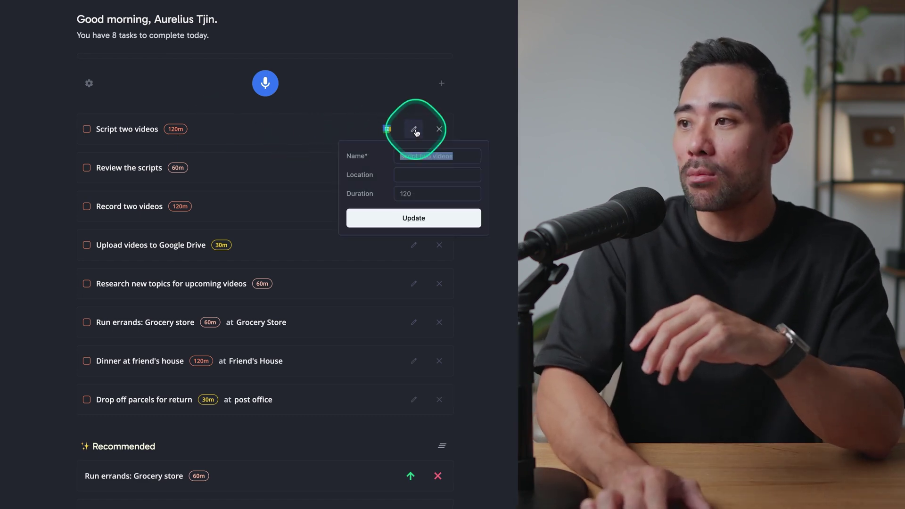
pyautogui.click(421, 198)
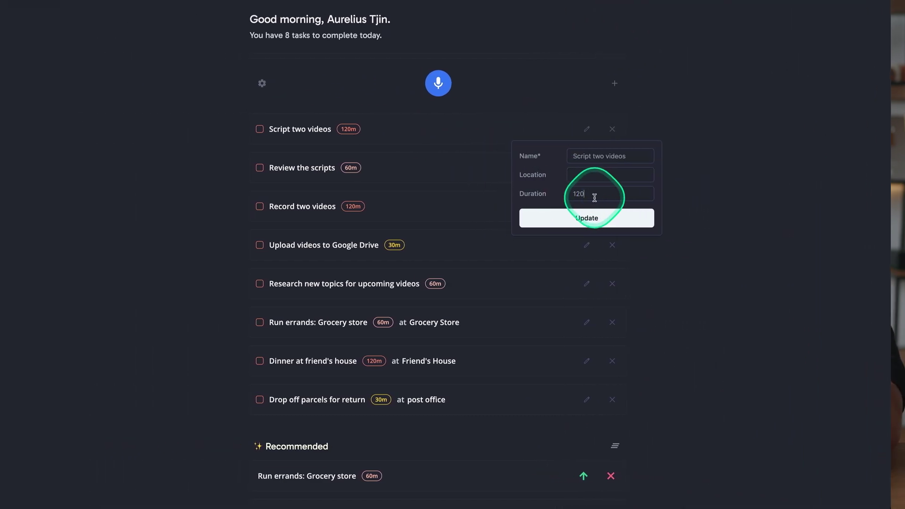
pyautogui.click(587, 218)
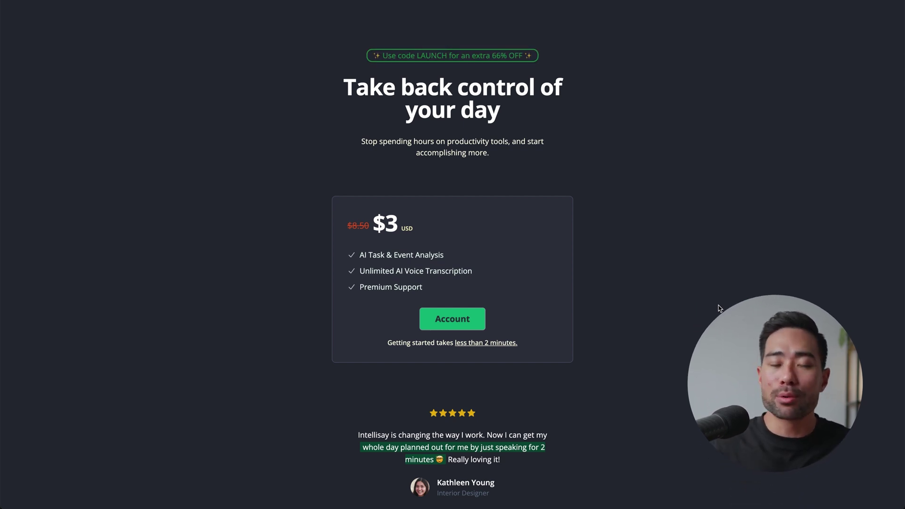
# - Scroll back up to the top of the Intellisay page
pyautogui.scroll(20, 720, 308)
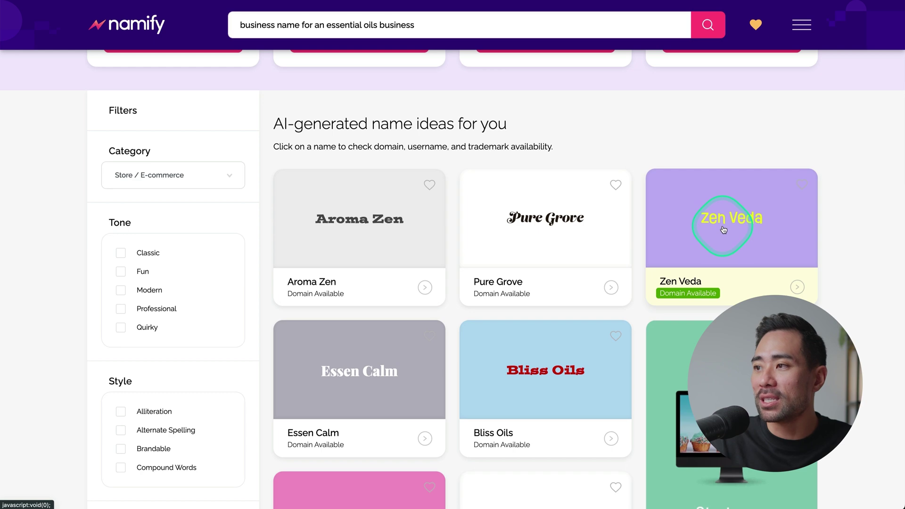
# - Browse the essential oils name ideas and open Aroma Zen's domain availability
pyautogui.scroll(-4, 419, 412)
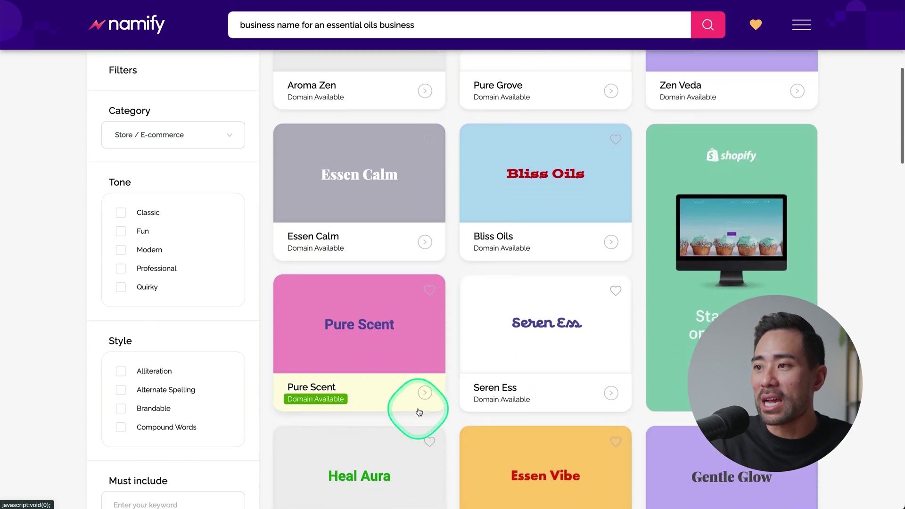
pyautogui.scroll(6, 419, 412)
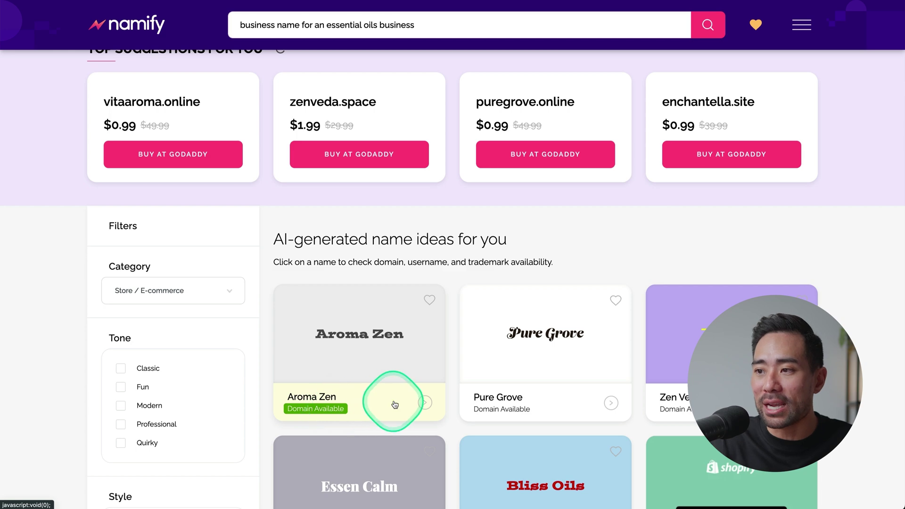
pyautogui.click(424, 404)
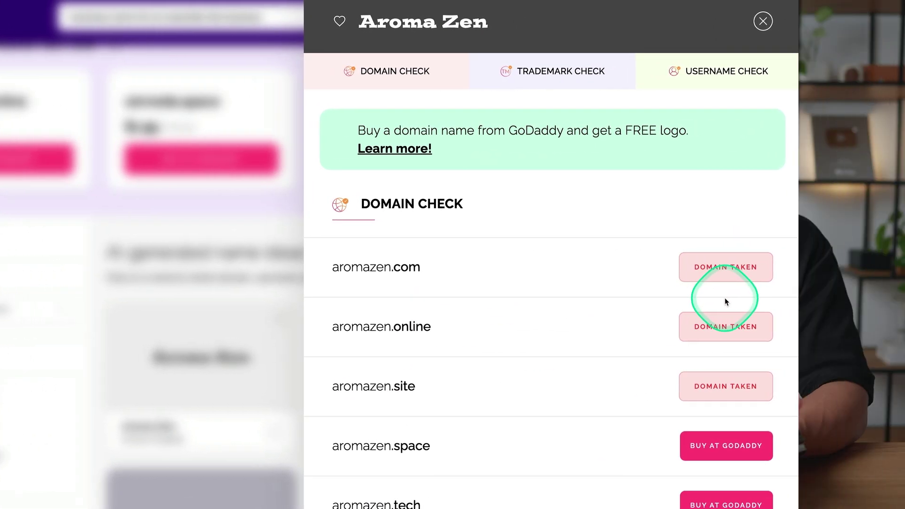
# - Scroll through Aroma Zen's domain and social username availability results
pyautogui.scroll(-1, 833, 302)
pyautogui.scroll(-4, 591, 301)
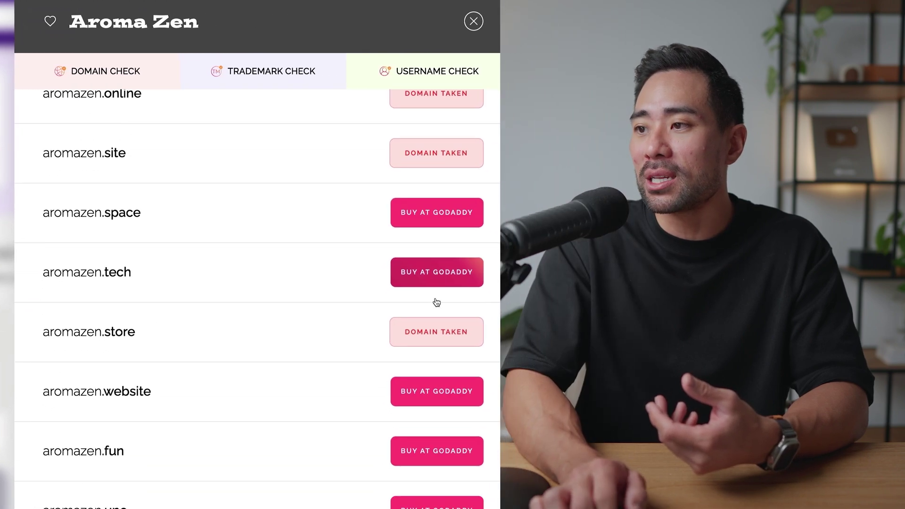
pyautogui.scroll(-3, 152, 206)
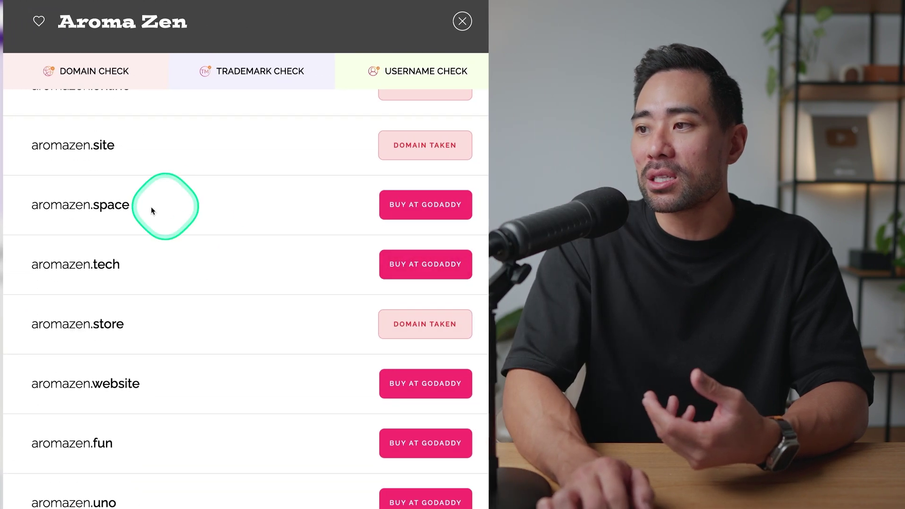
pyautogui.scroll(-2, 174, 391)
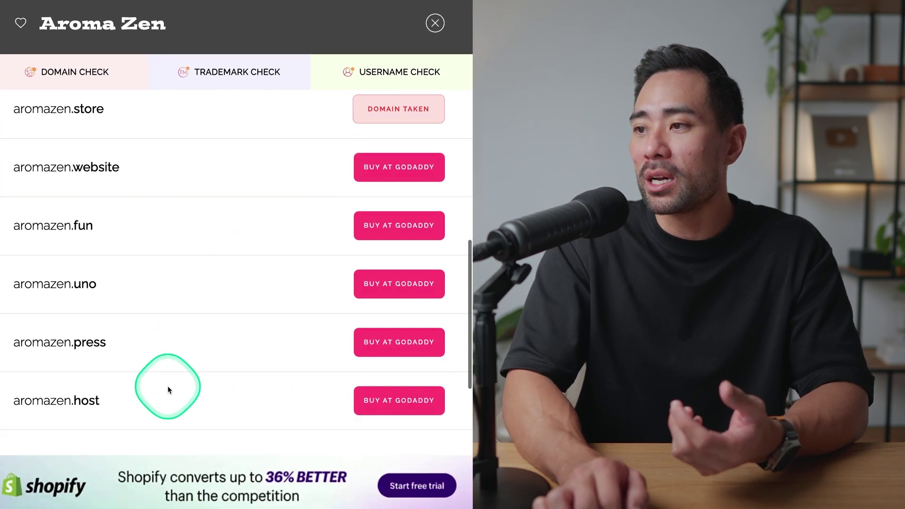
pyautogui.scroll(8, 98, 366)
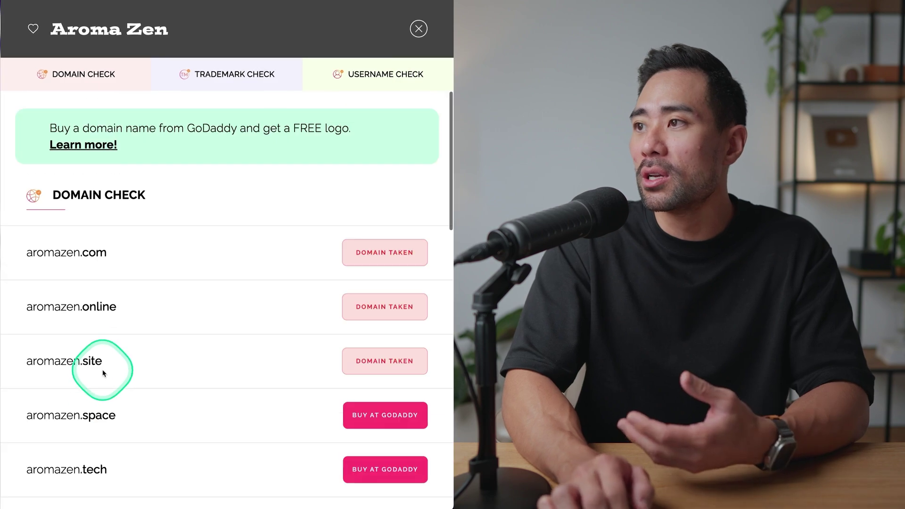
# - Set Aroma Zen's trademark check country to United States
pyautogui.click(211, 76)
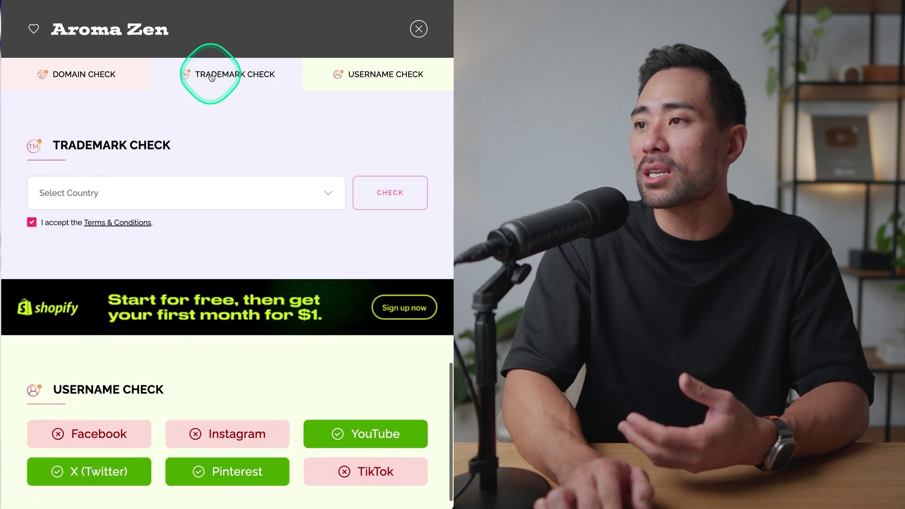
pyautogui.click(325, 195)
pyautogui.click(113, 233)
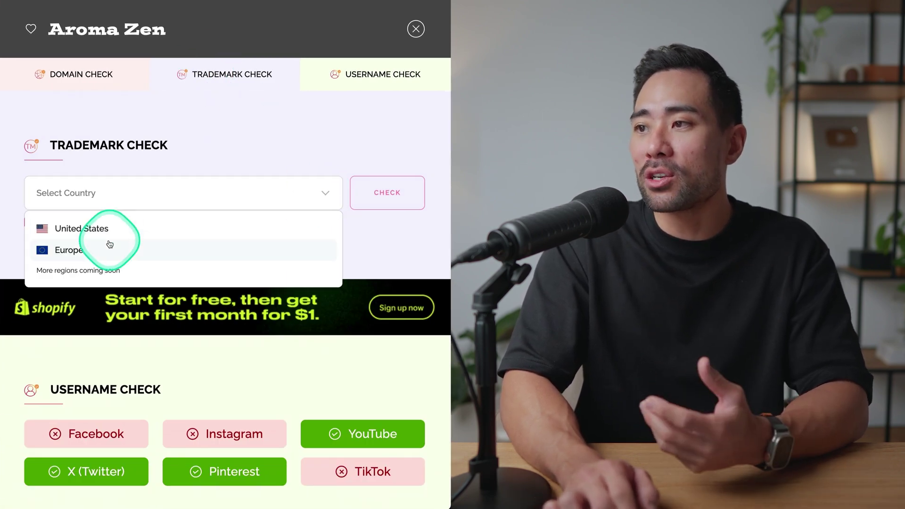